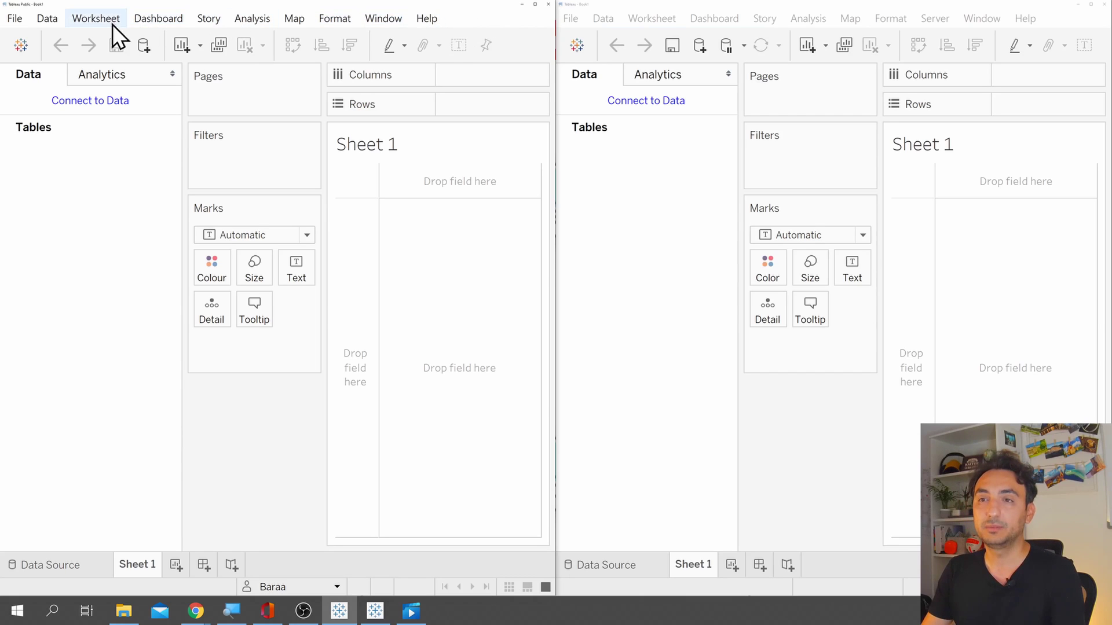
Step: Compare the menus of Tableau Public and Tableau Desktop, including Desktop's Server commands and its Tableau Public options
click(46, 20)
click(129, 19)
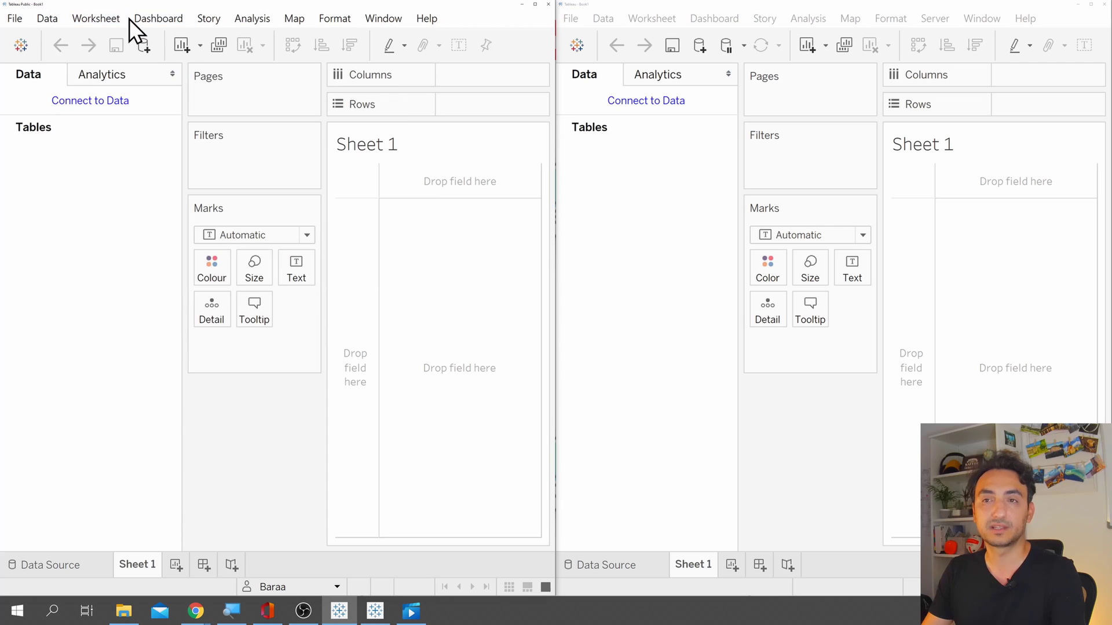
click(599, 7)
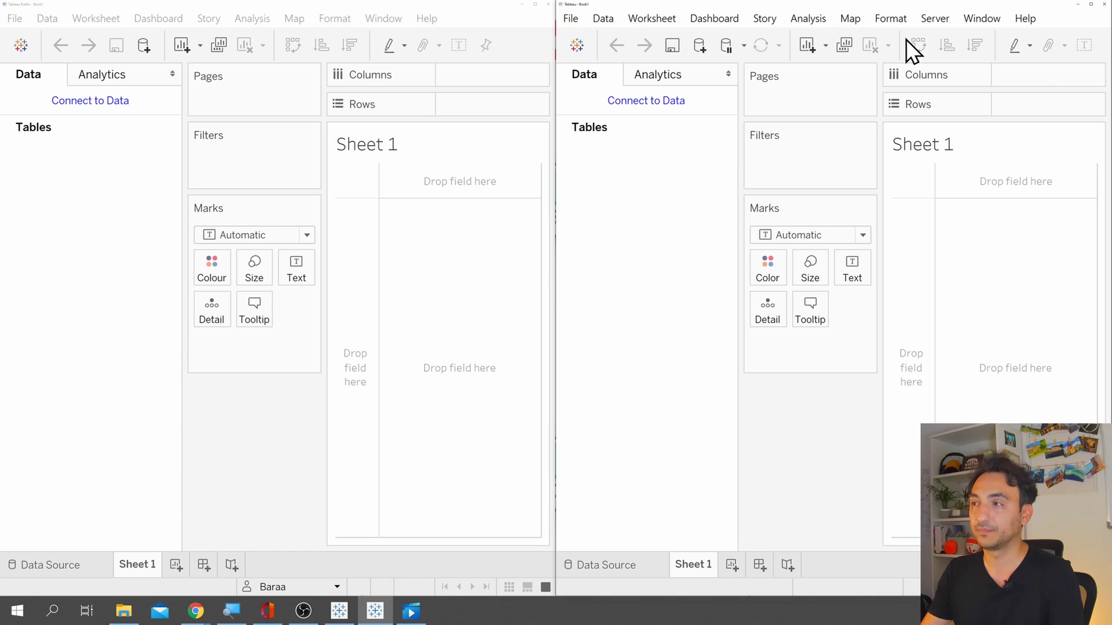
click(937, 22)
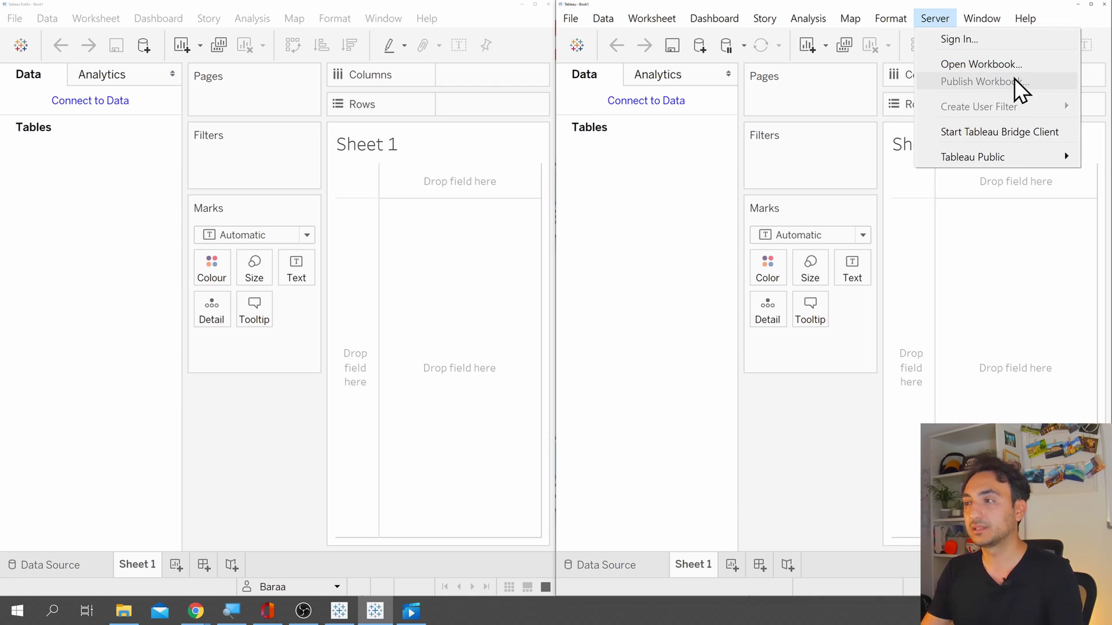
mouse_move(996, 157)
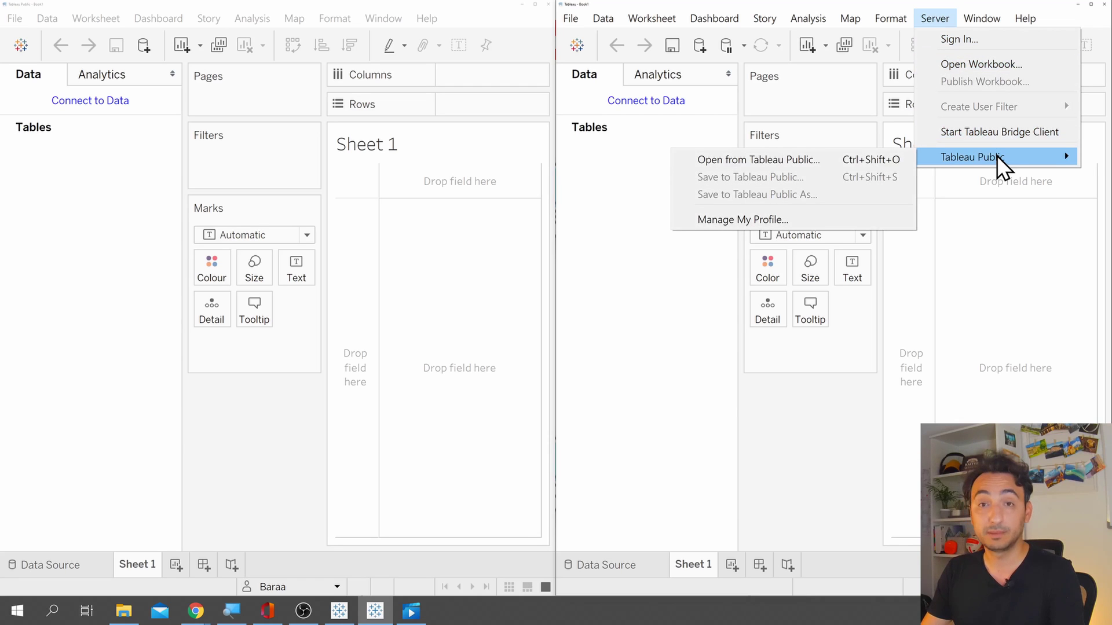
Step: Inspect the Tableau Server sign-in dialog in Tableau Desktop and close it without connecting
click(975, 41)
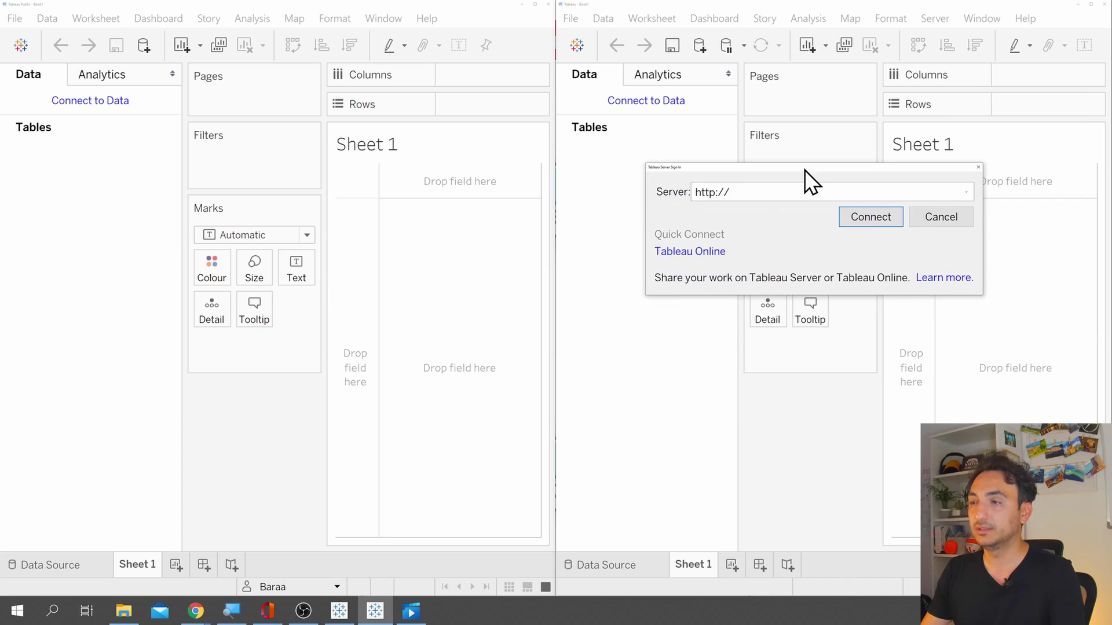
click(741, 201)
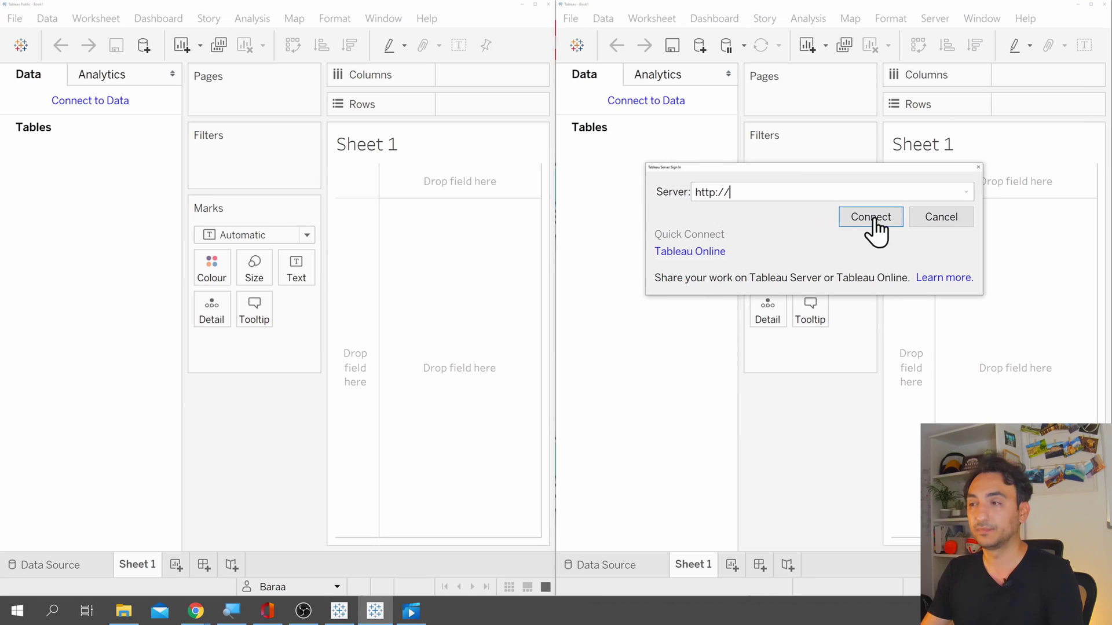
click(979, 168)
Step: Compare the sharing options in Tableau Desktop's Server commands with the file commands of Tableau Public
click(938, 19)
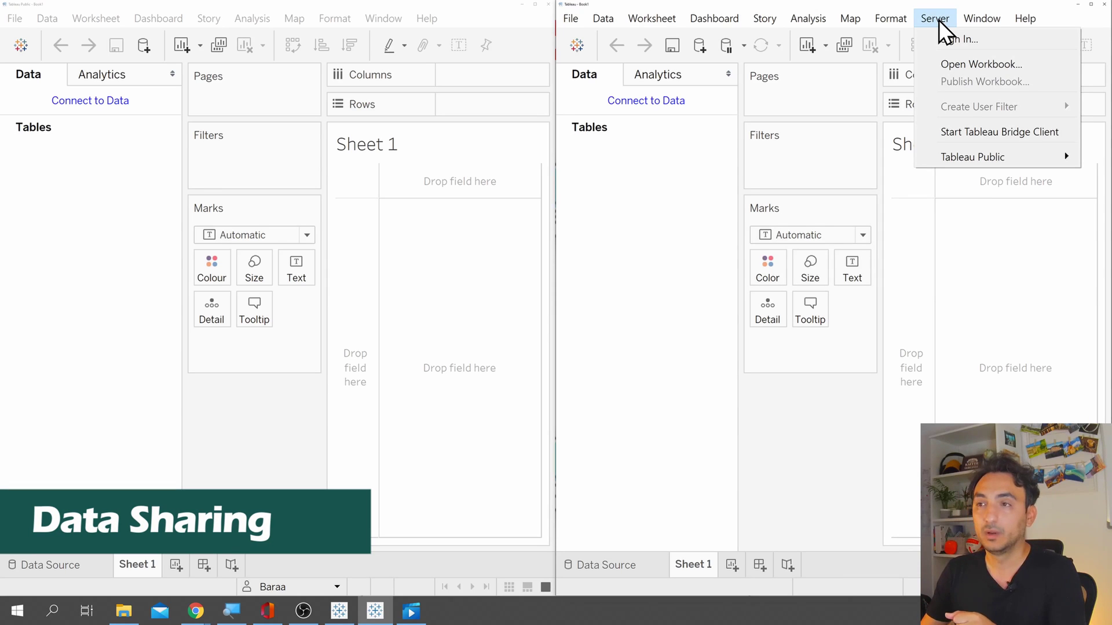
click(452, 10)
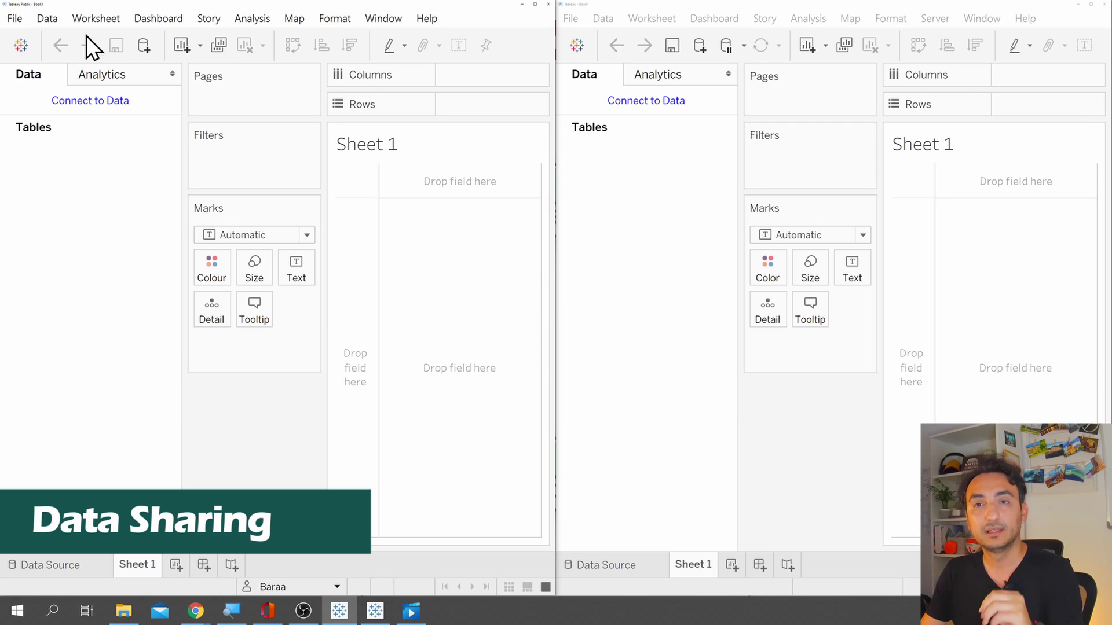
click(20, 23)
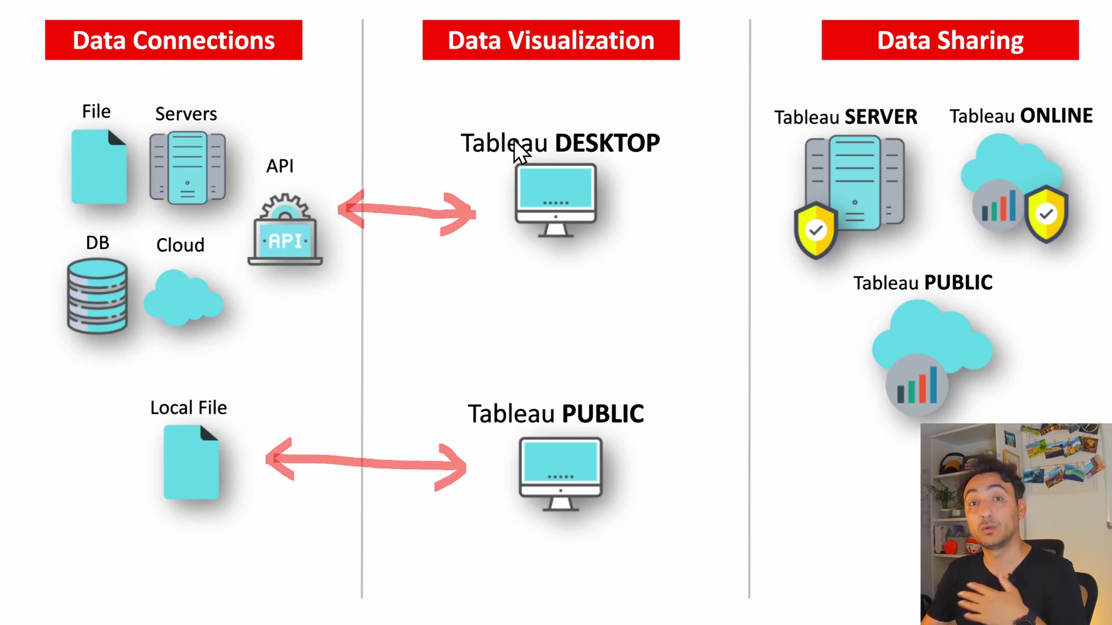
drag(627, 185, 778, 195)
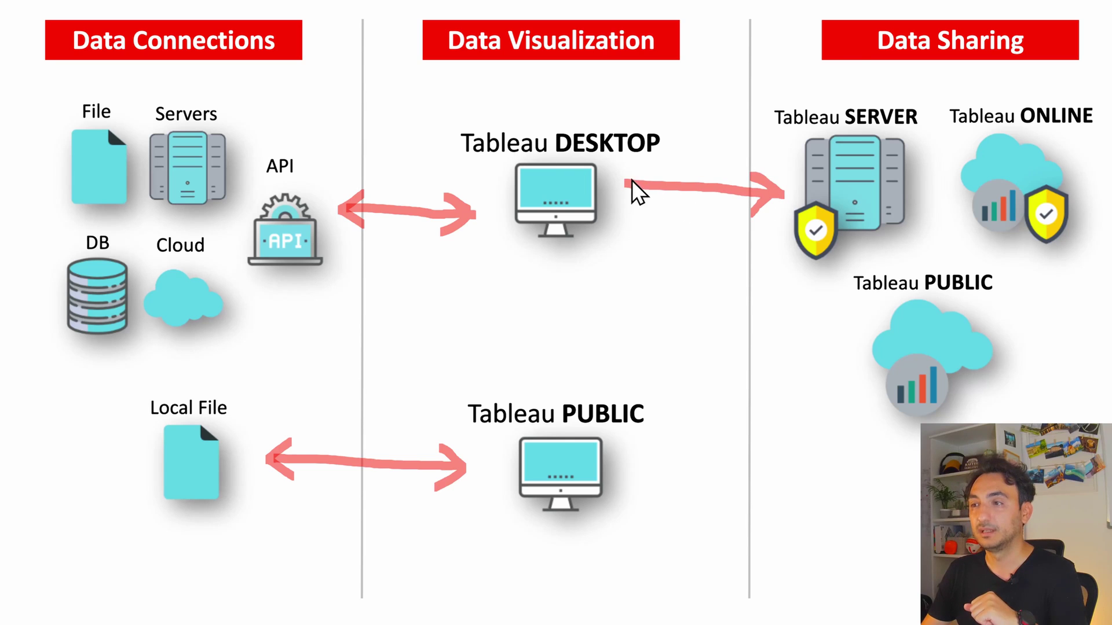
mouse_move(631, 181)
mouse_down()
mouse_move(762, 88)
mouse_move(857, 68)
mouse_up()
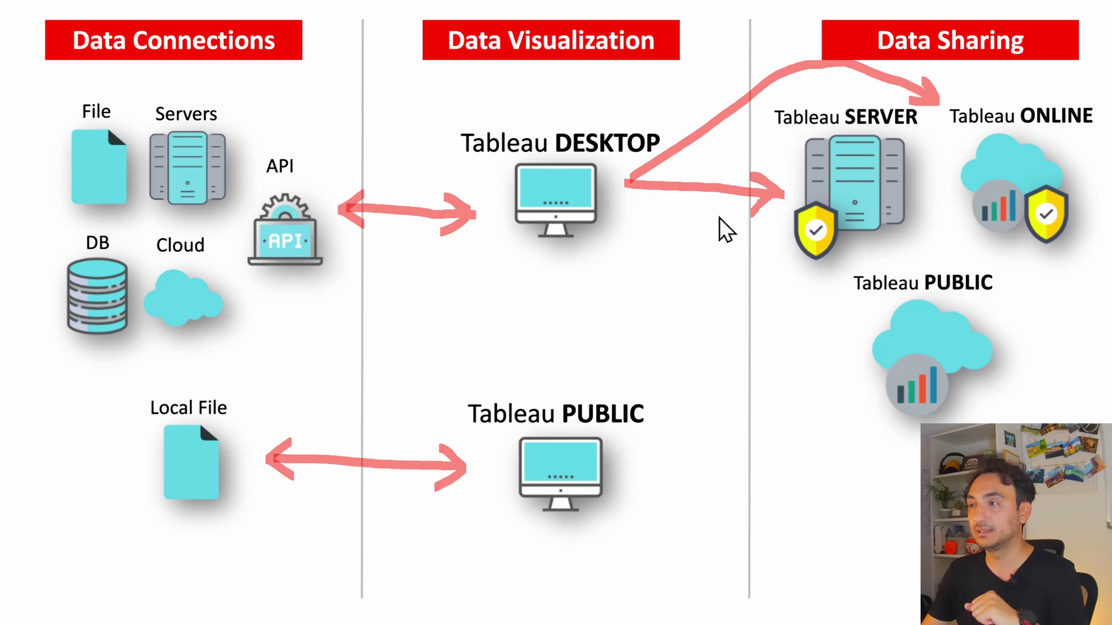
mouse_move(626, 183)
mouse_down()
mouse_move(718, 277)
mouse_move(848, 309)
mouse_up()
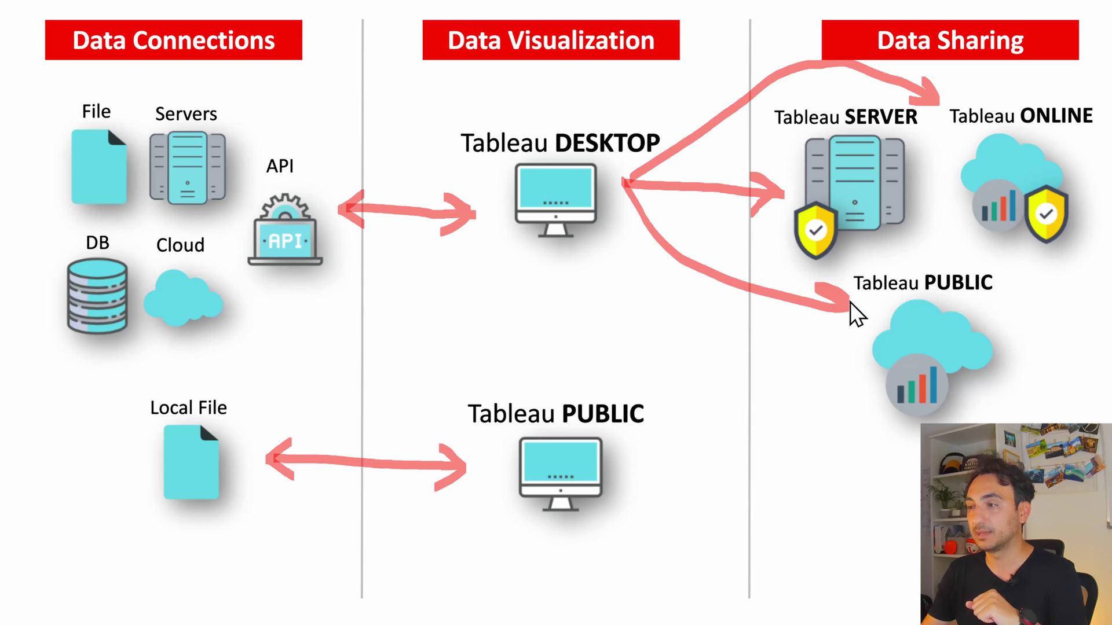
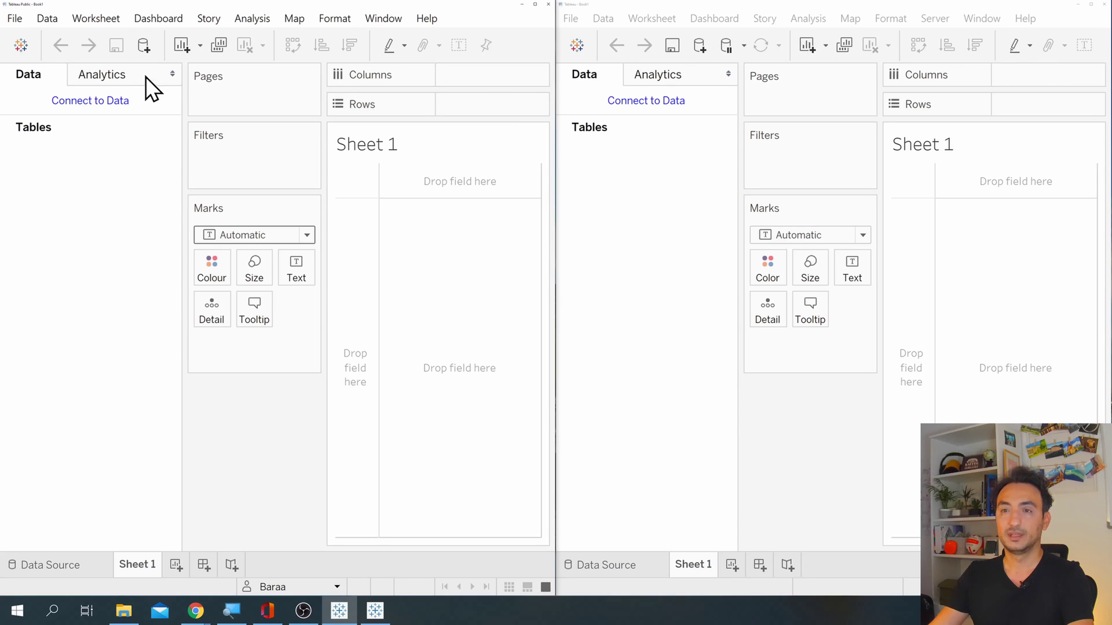
Step: Compare the analytics options and the available mark types in the Tableau Public and Tableau Desktop worksheets
click(125, 78)
click(660, 75)
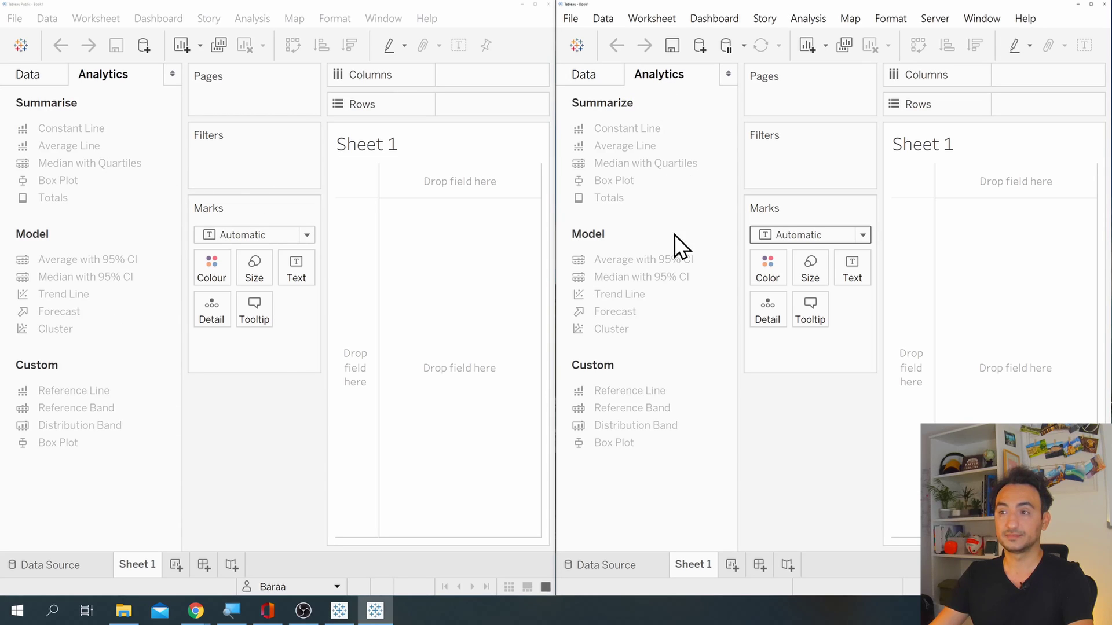
click(307, 234)
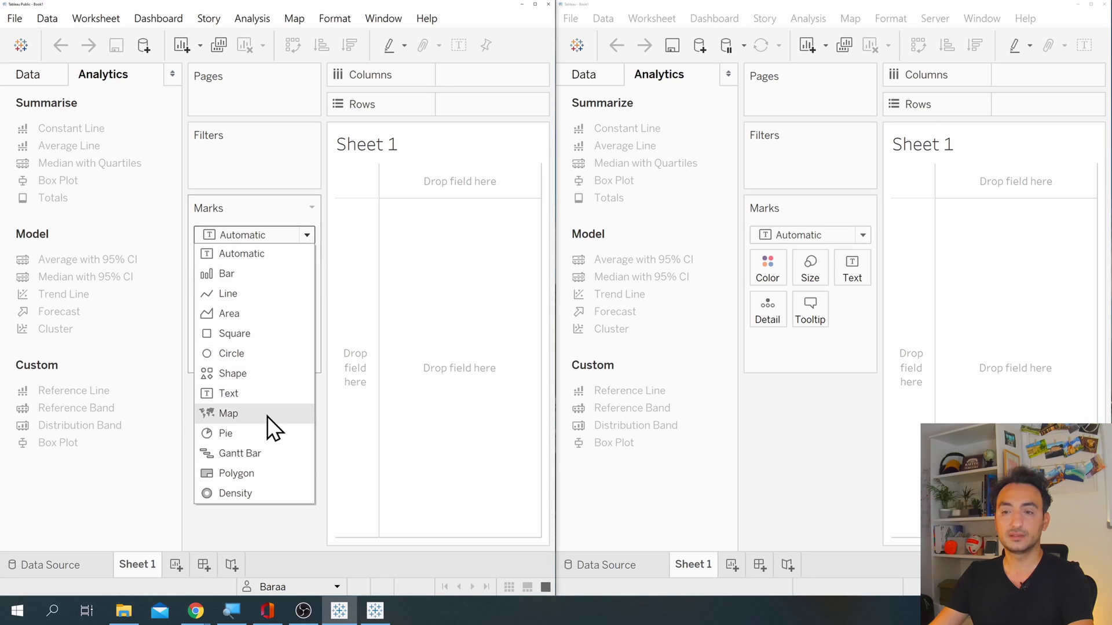
click(829, 231)
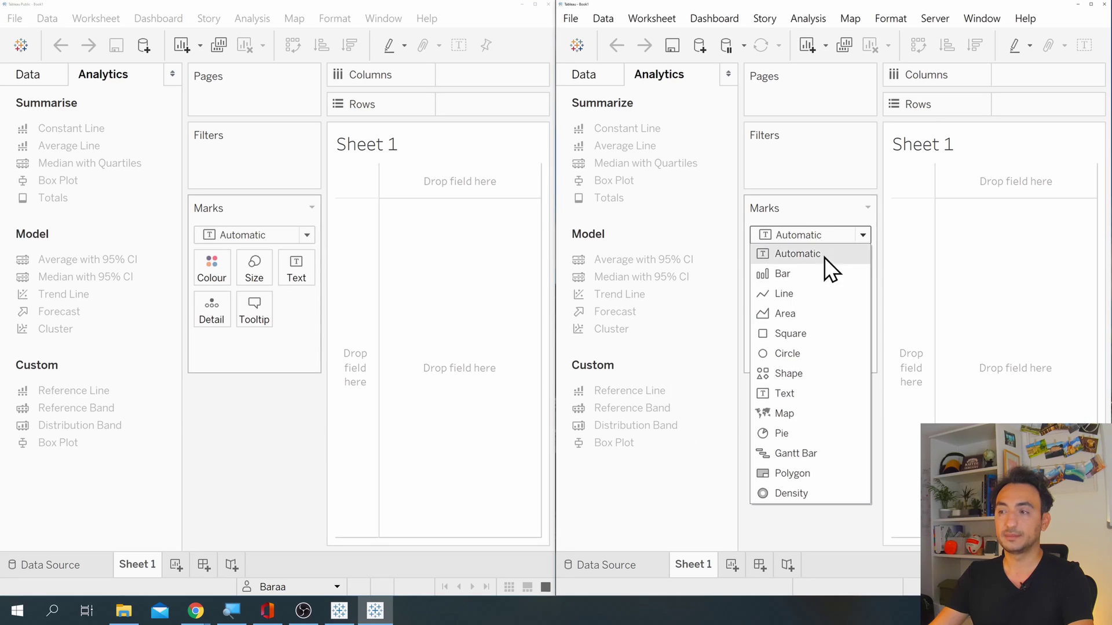
click(805, 240)
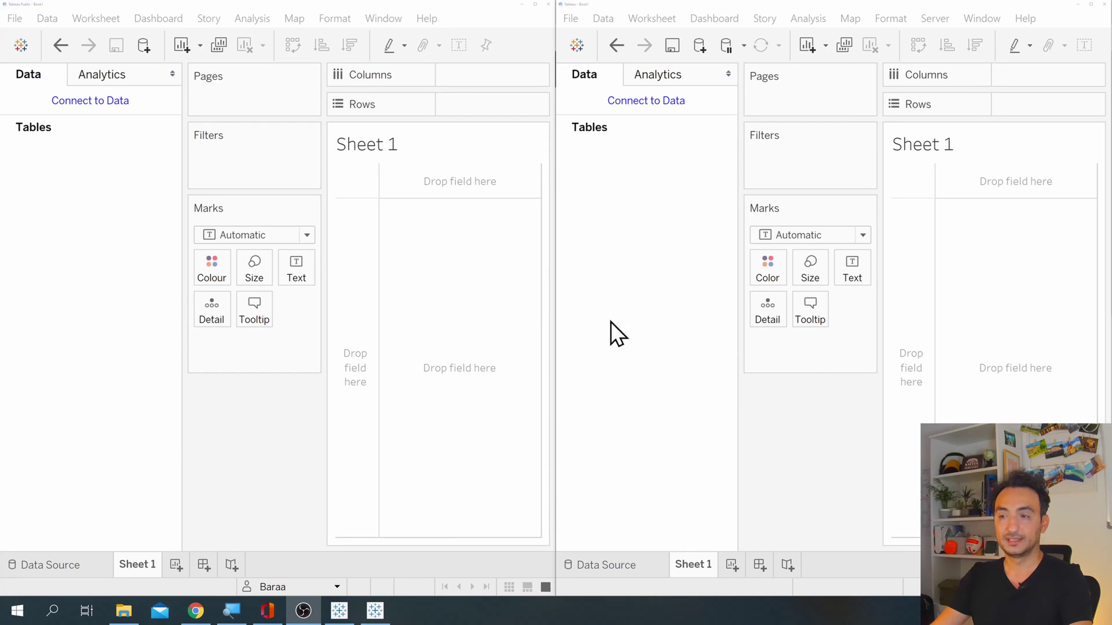
Step: Connect the Tableau Public workbook to the text file test.txt
click(50, 564)
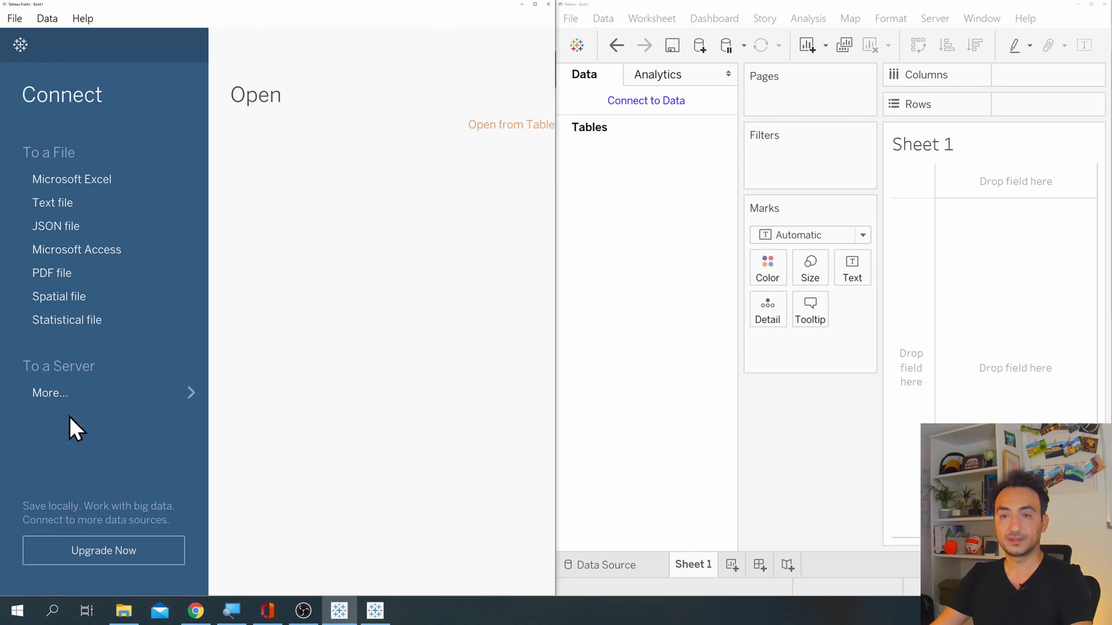
click(78, 207)
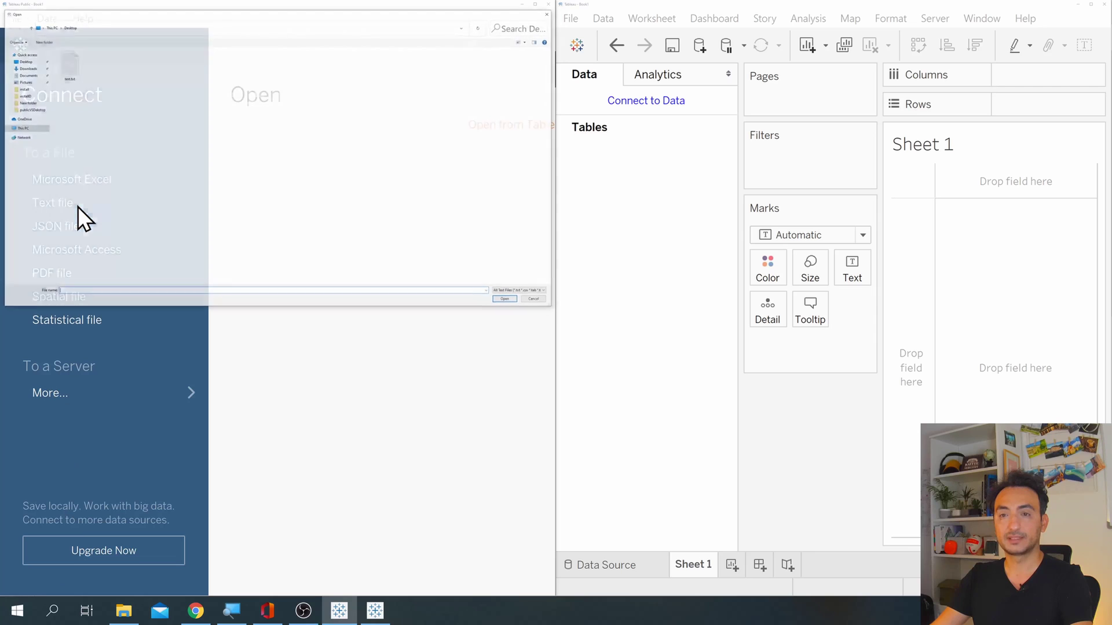
click(506, 301)
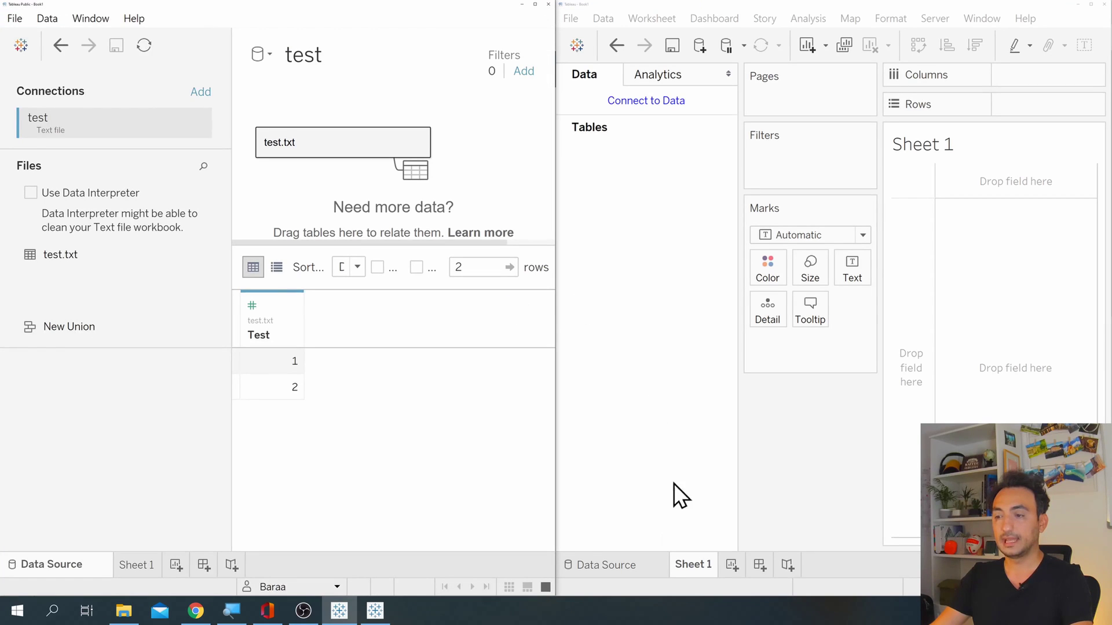
Step: Connect the Tableau Desktop workbook to the text file test.txt
click(641, 565)
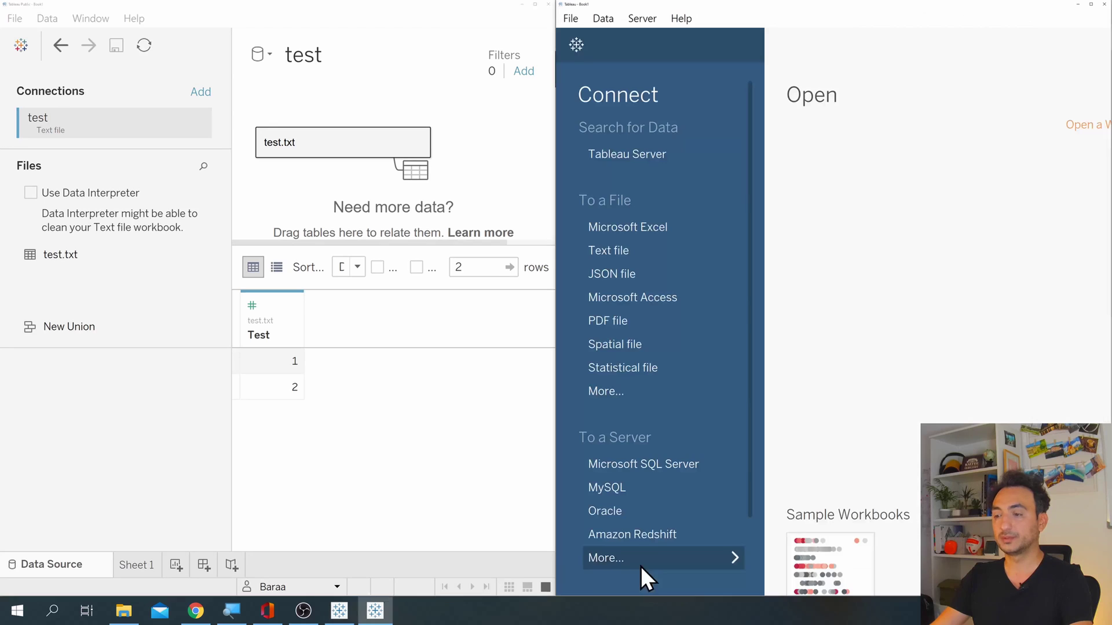
click(669, 248)
click(624, 65)
click(1063, 300)
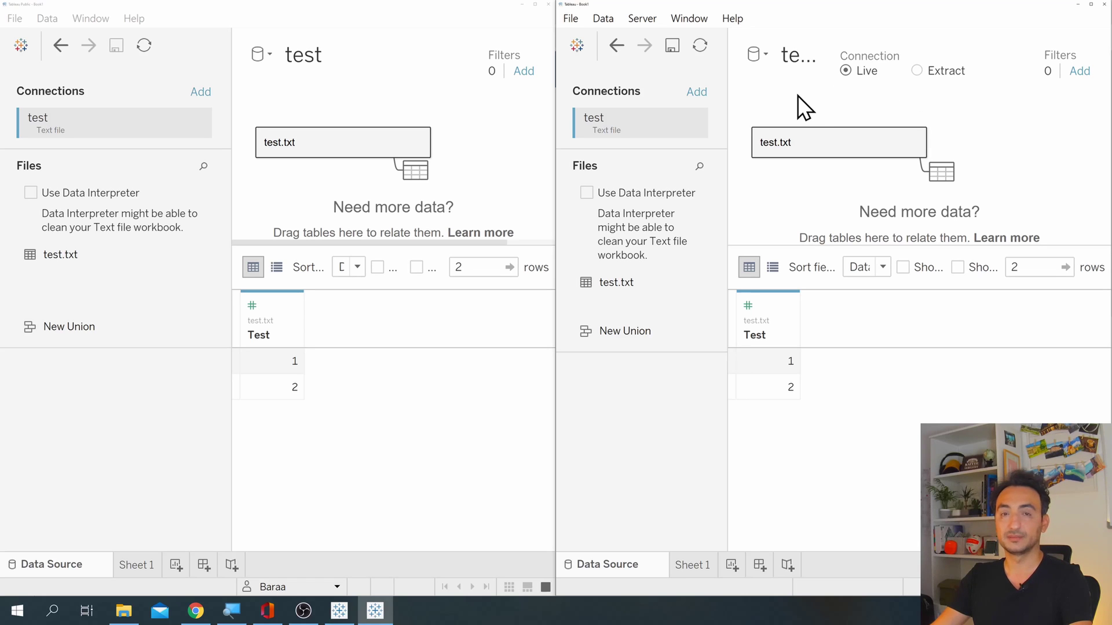
Step: Switch to Chrome to view the published HelloWorld chart, and return to the Tableau Public and Tableau Desktop windows
click(196, 611)
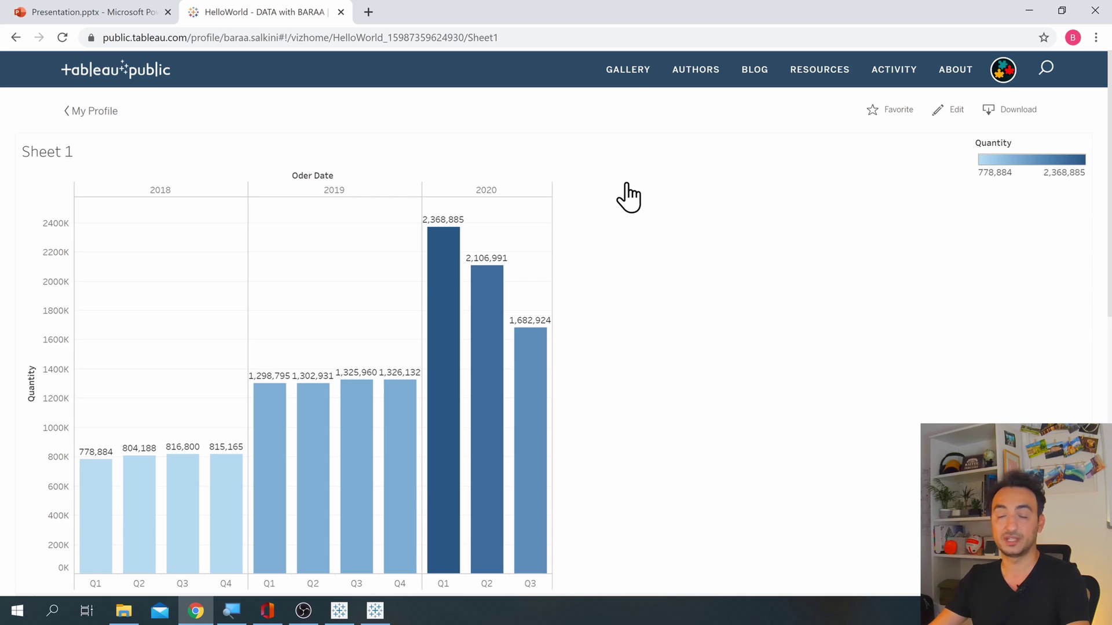
mouse_move(489, 507)
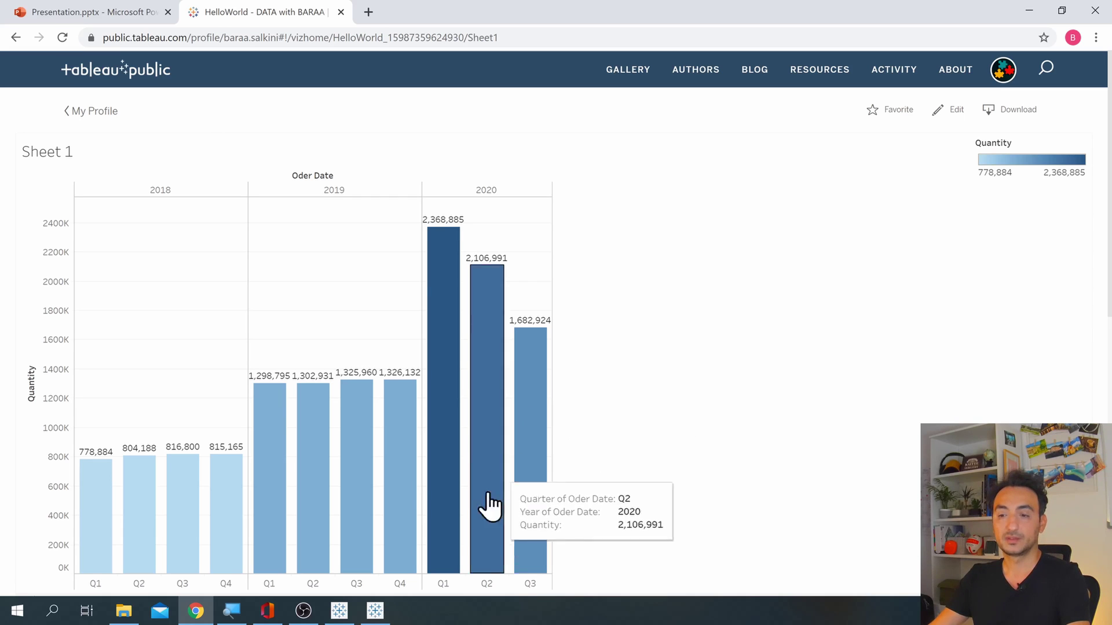
click(341, 611)
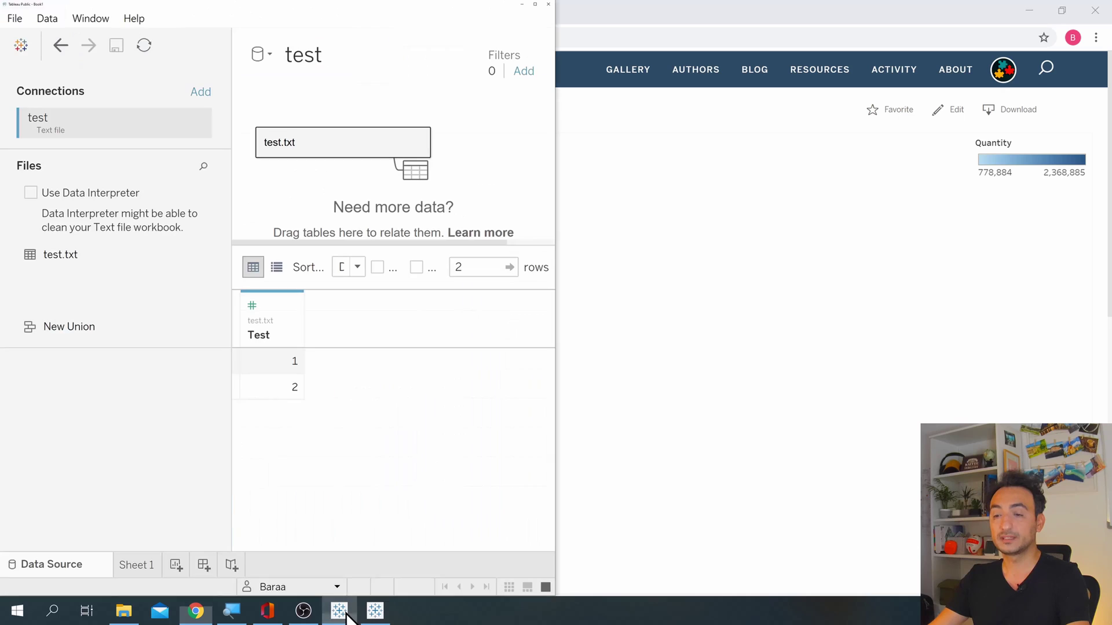
click(376, 611)
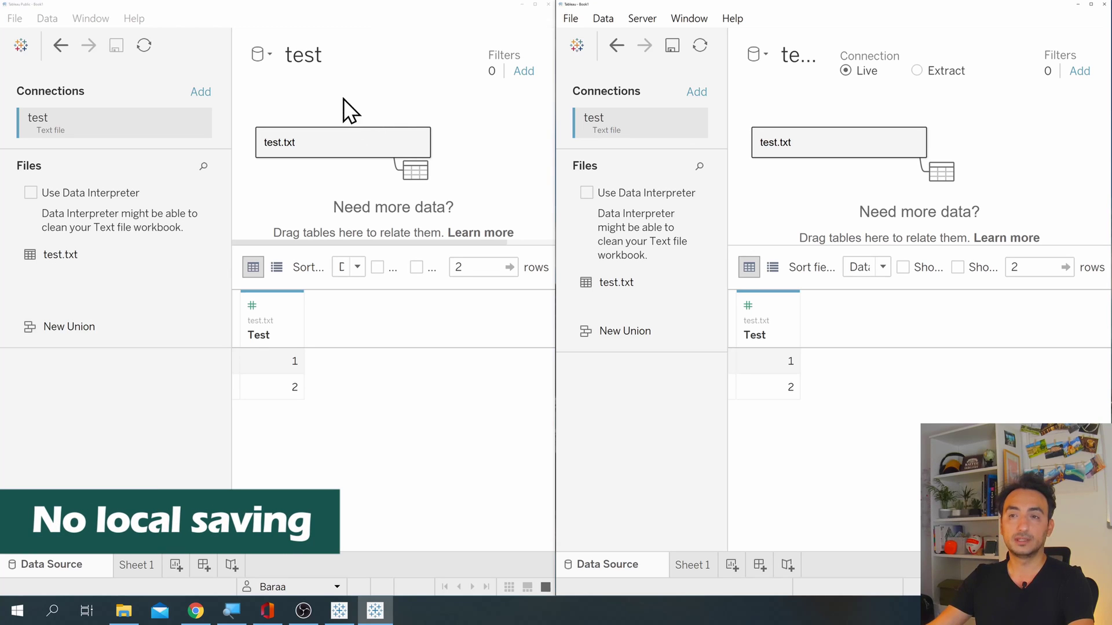
Step: Compare the save commands and the loaded data rows of the test workbooks in Tableau Public and Tableau Desktop
click(15, 18)
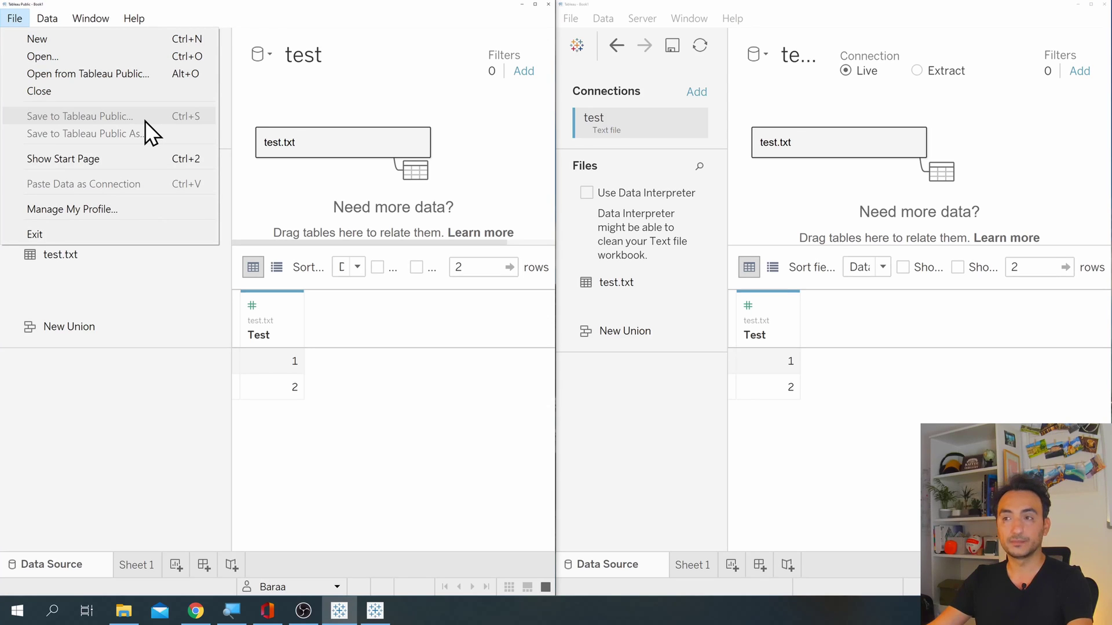
click(574, 20)
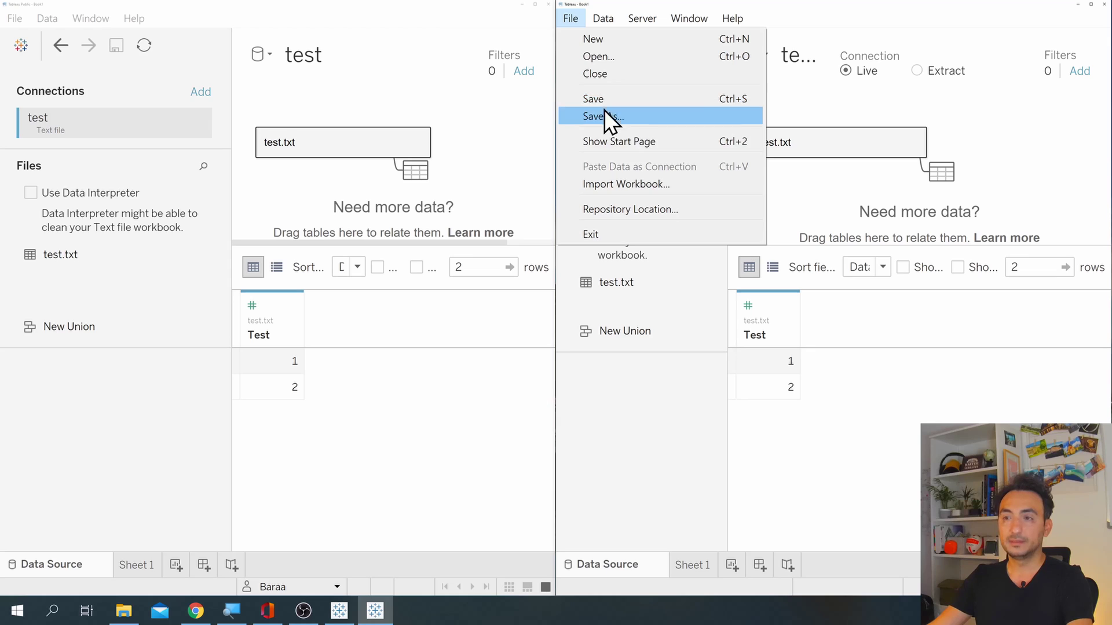
click(517, 175)
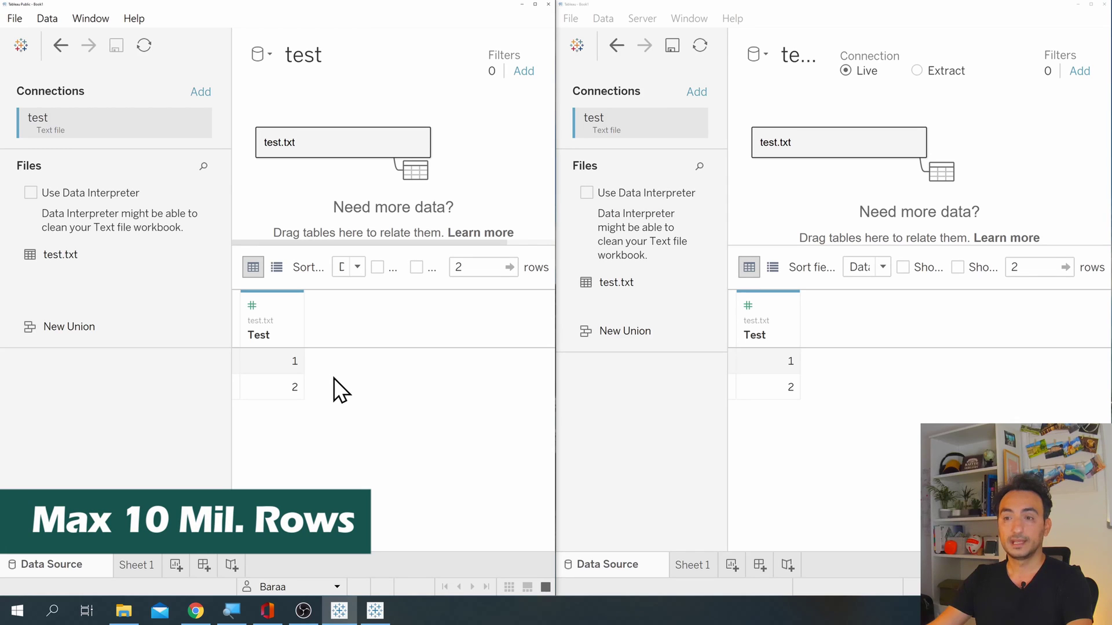
click(861, 394)
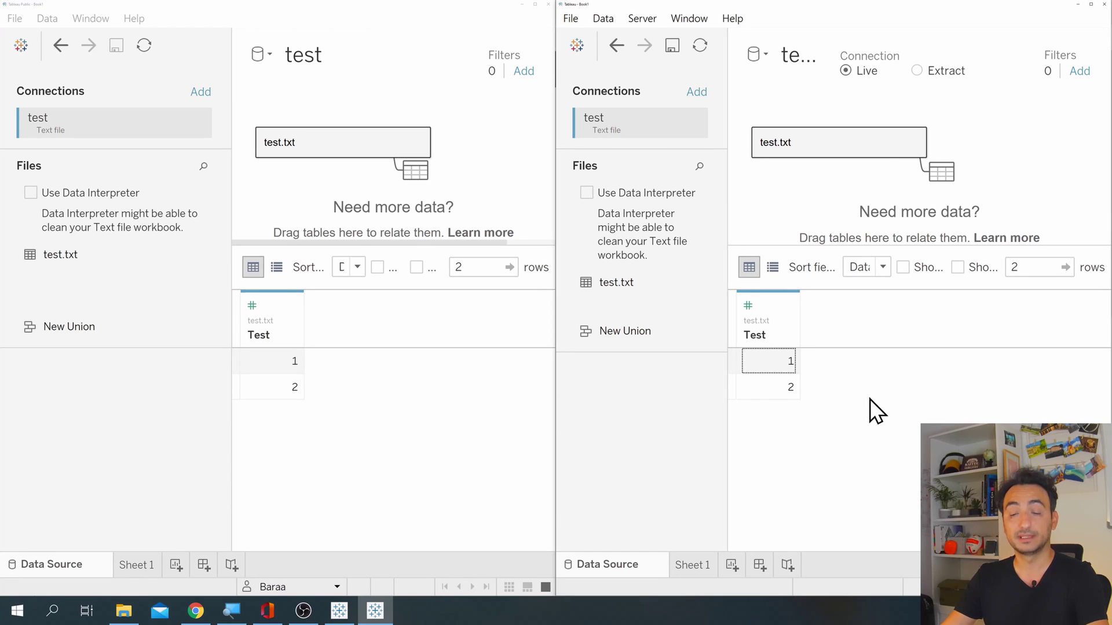
Step: Switch to Chrome and check the storage usage of the Tableau Public account
click(196, 611)
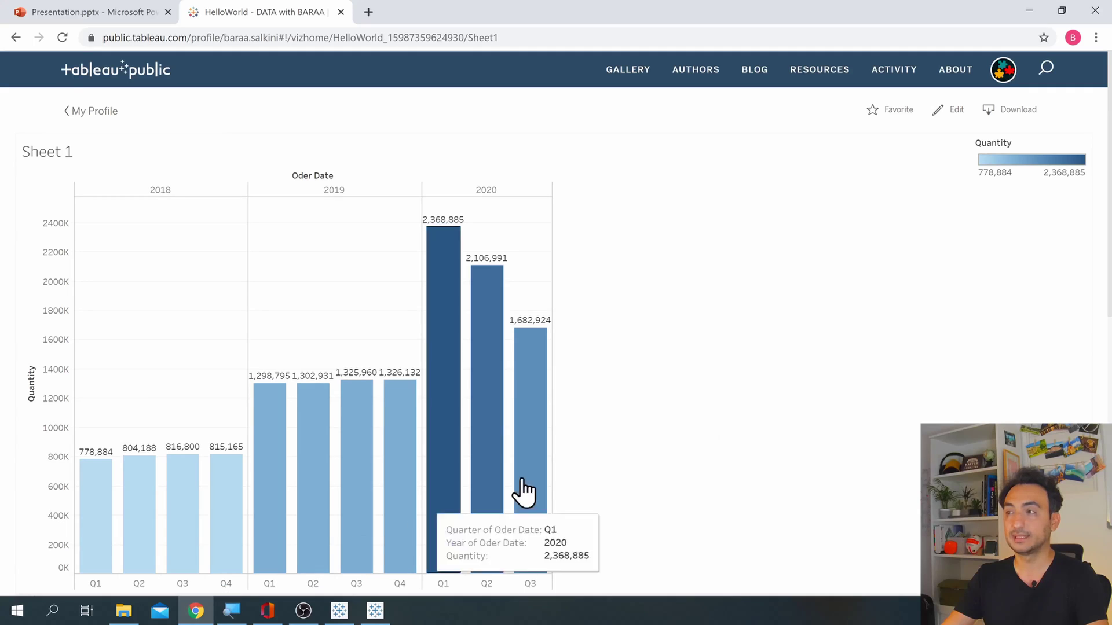
click(1004, 71)
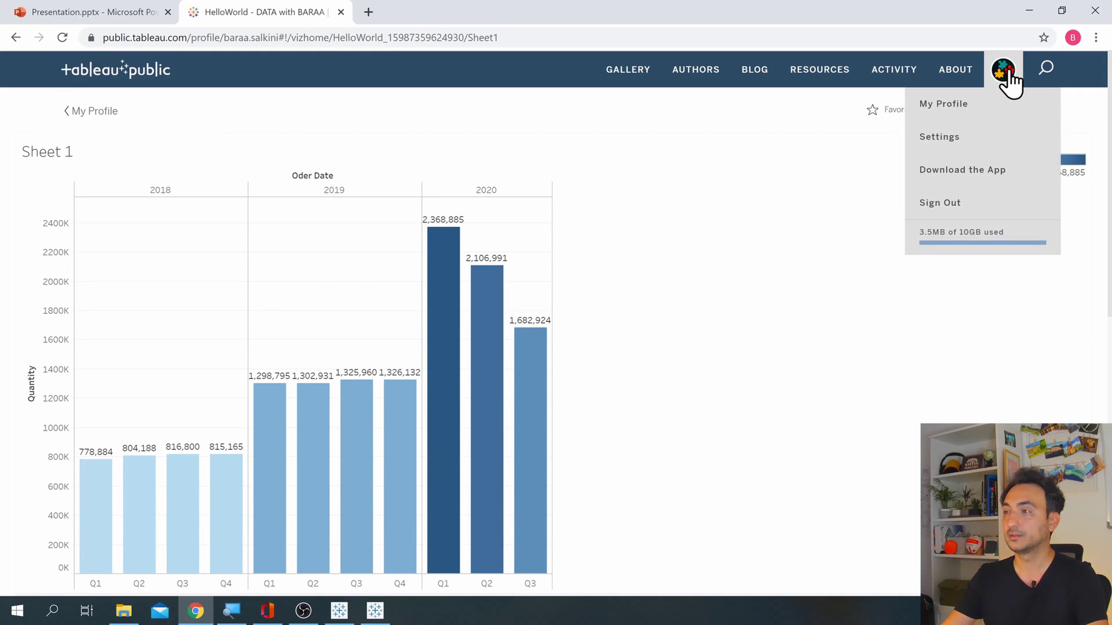